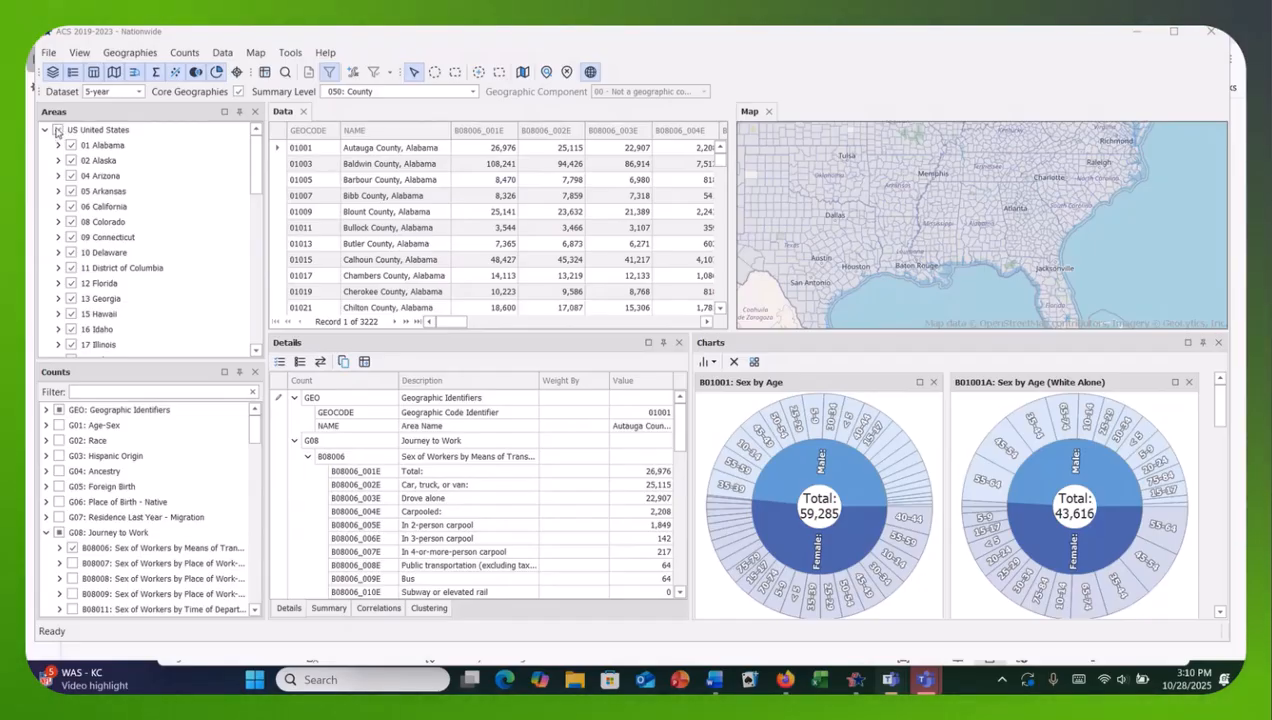
# Clear all selected areas and select only Apache, Coconino and Graham counties in Arizona.
pyautogui.click(60, 130)
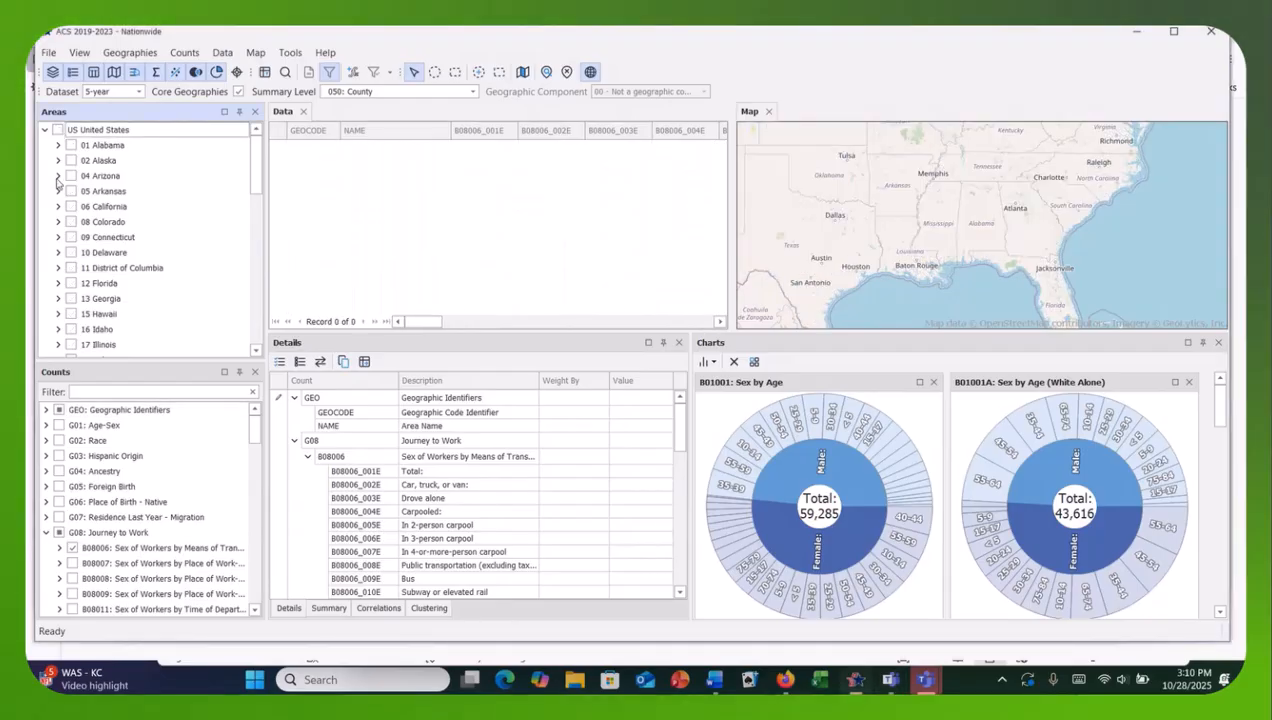
pyautogui.click(70, 176)
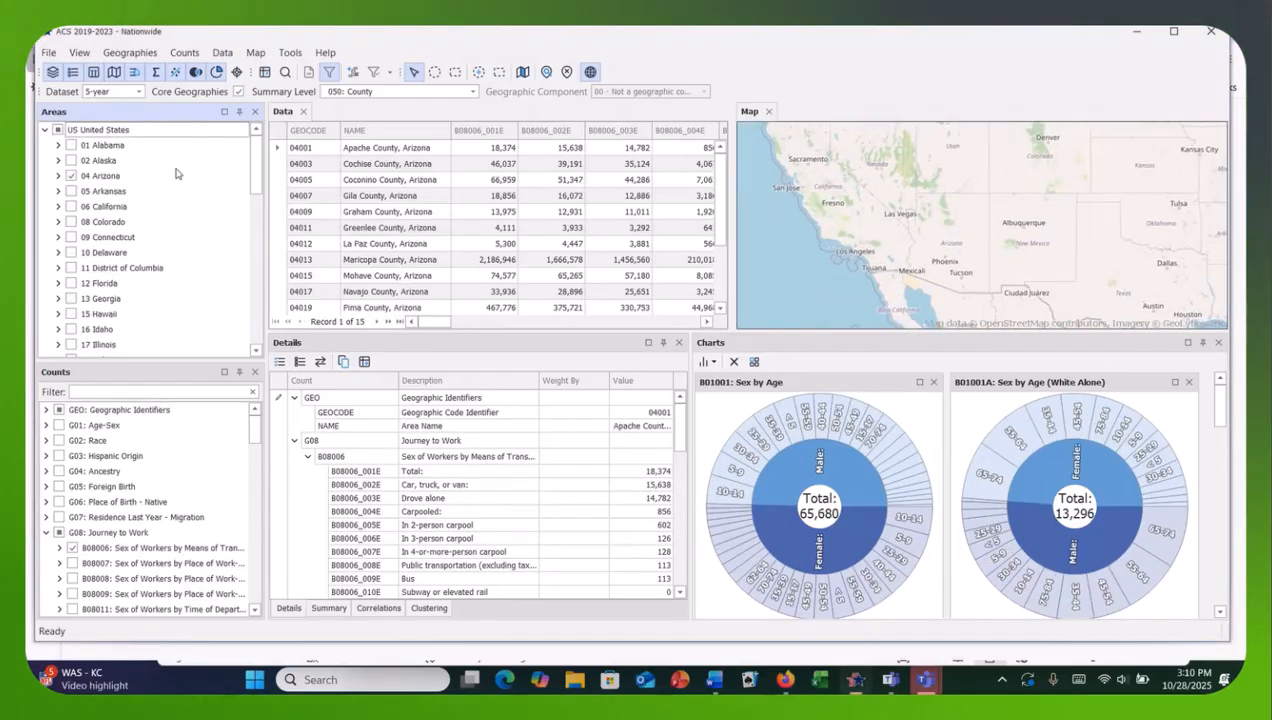
pyautogui.click(58, 176)
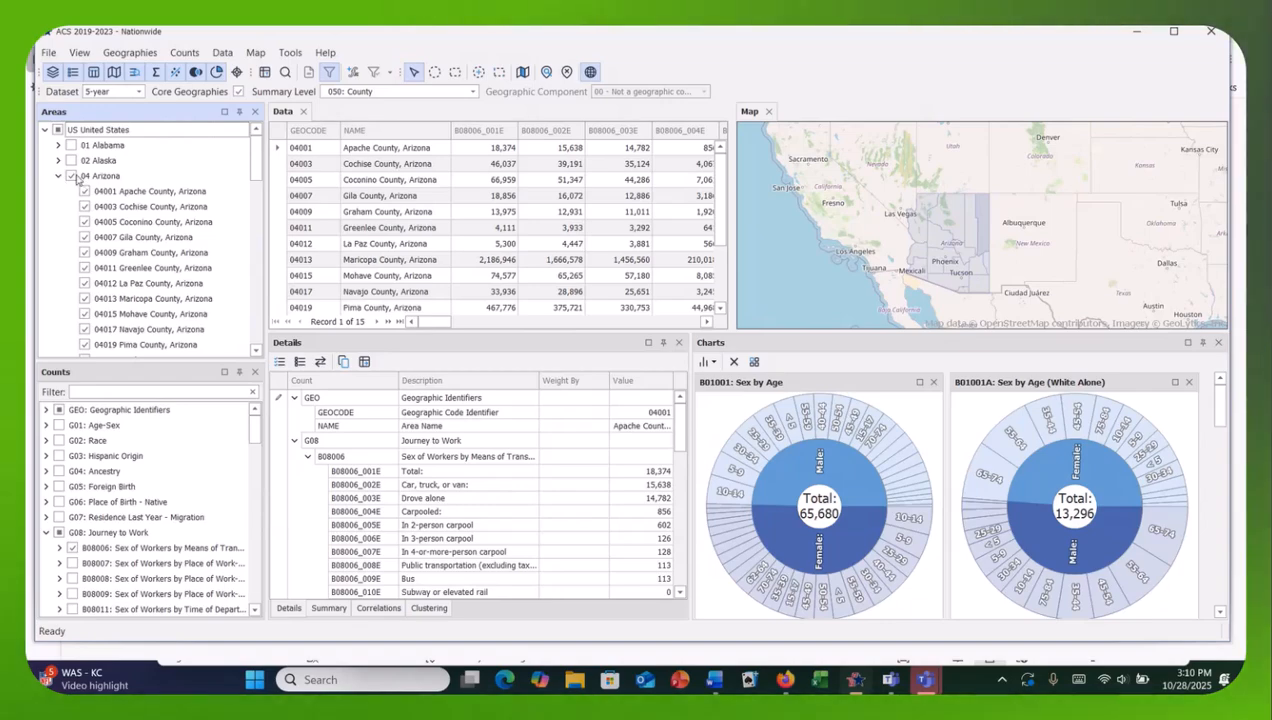
pyautogui.click(71, 176)
pyautogui.click(84, 191)
pyautogui.click(84, 222)
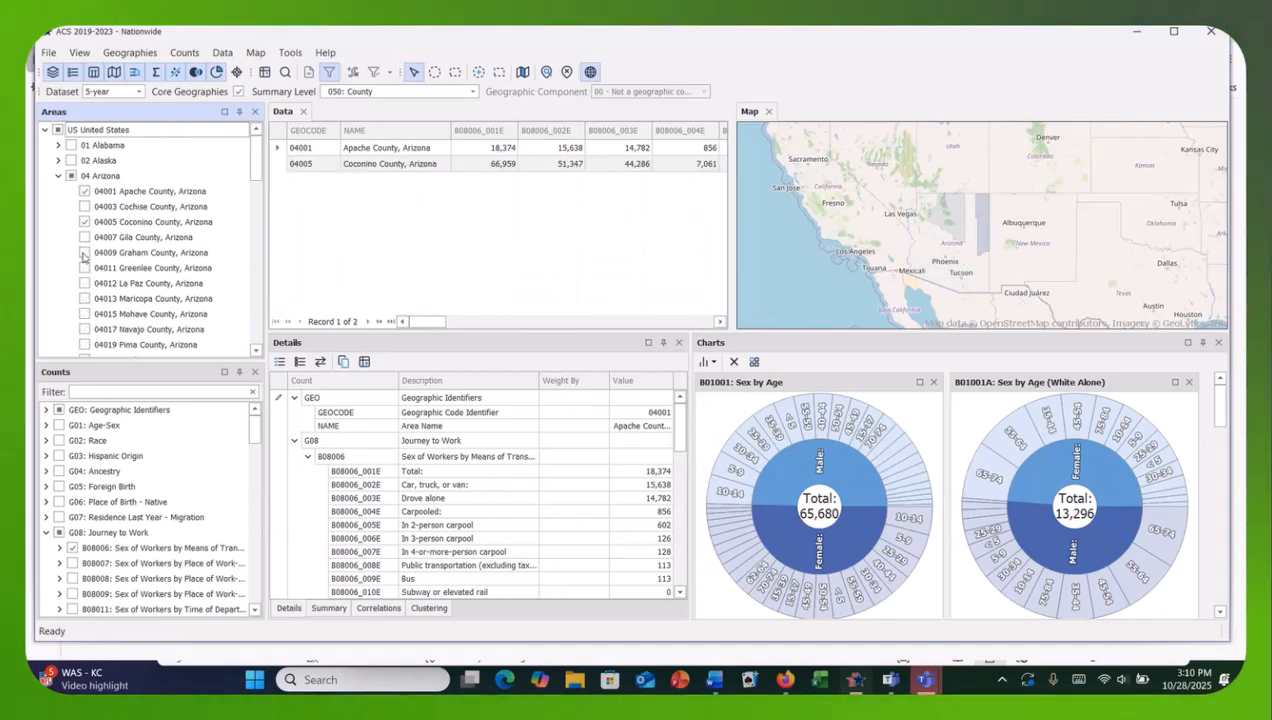
pyautogui.click(84, 252)
pyautogui.click(58, 176)
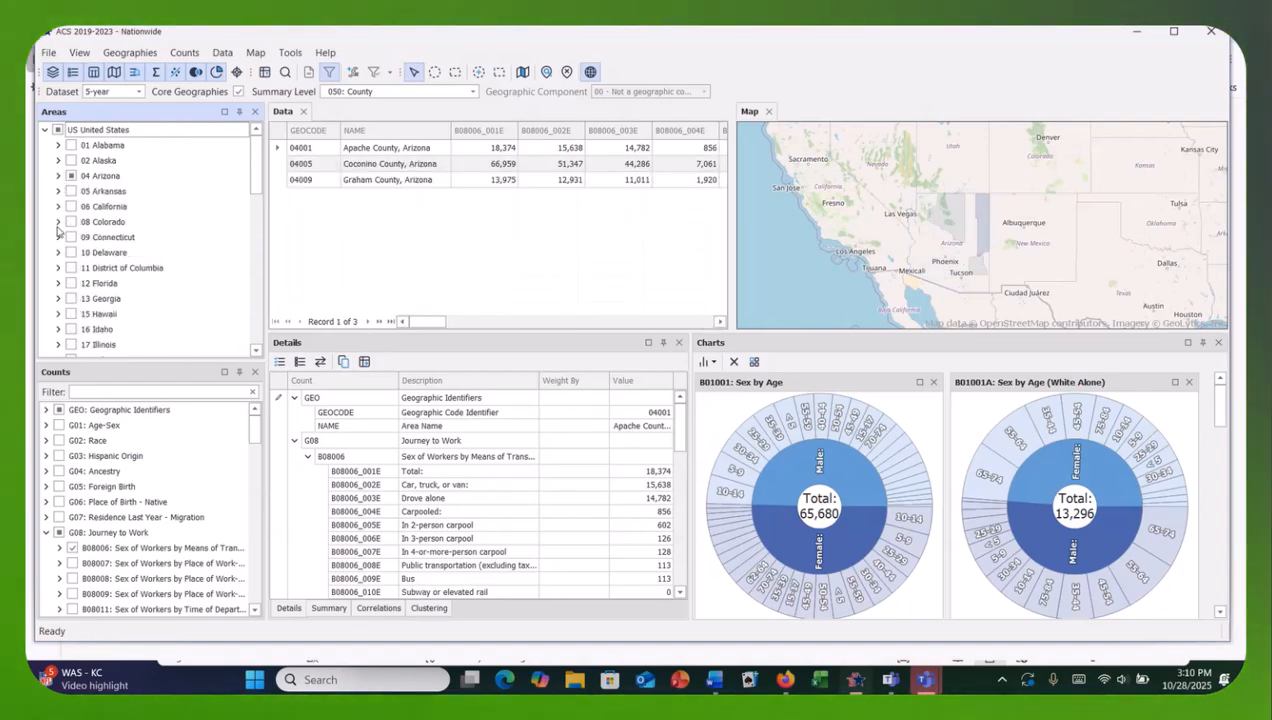
# Add Adams County and Archuleta County in Colorado to the selected areas.
pyautogui.click(58, 222)
pyautogui.click(84, 237)
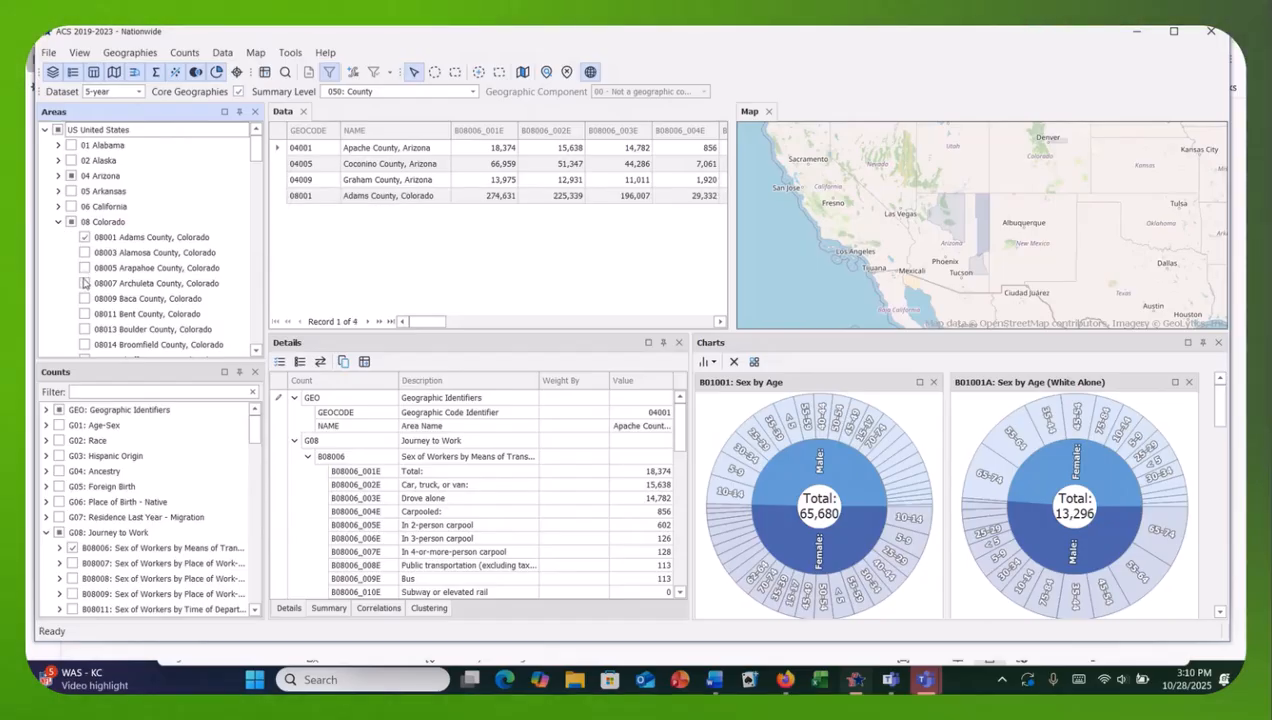
pyautogui.click(84, 283)
pyautogui.click(58, 222)
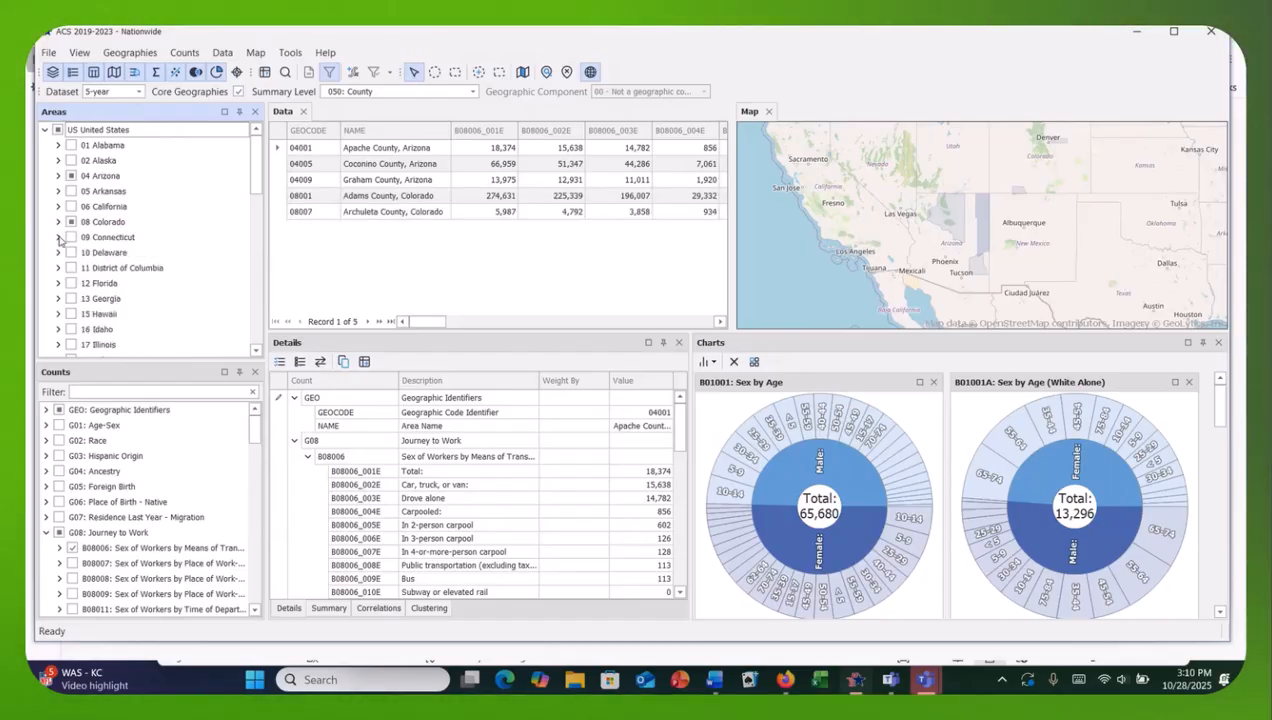
# Add Kent County in Delaware and Alachua and Bay counties in Florida to the selected areas.
pyautogui.click(58, 252)
pyautogui.click(84, 268)
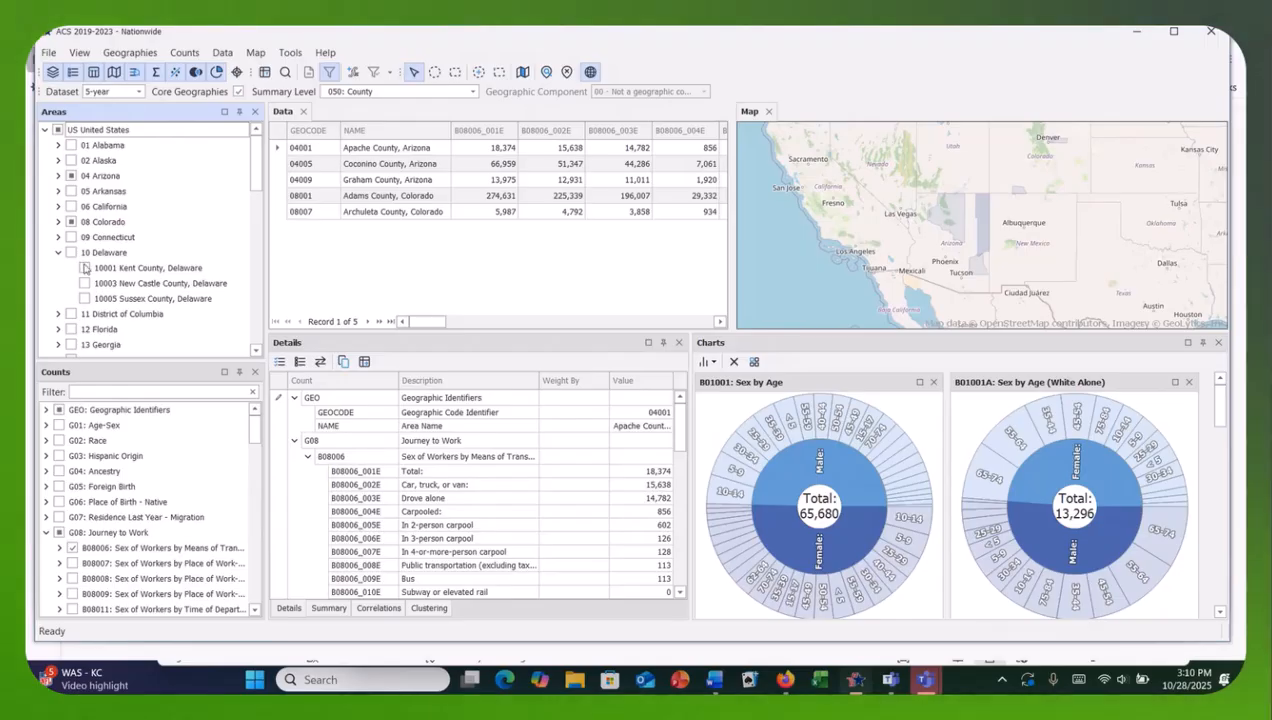
pyautogui.click(58, 252)
pyautogui.click(58, 283)
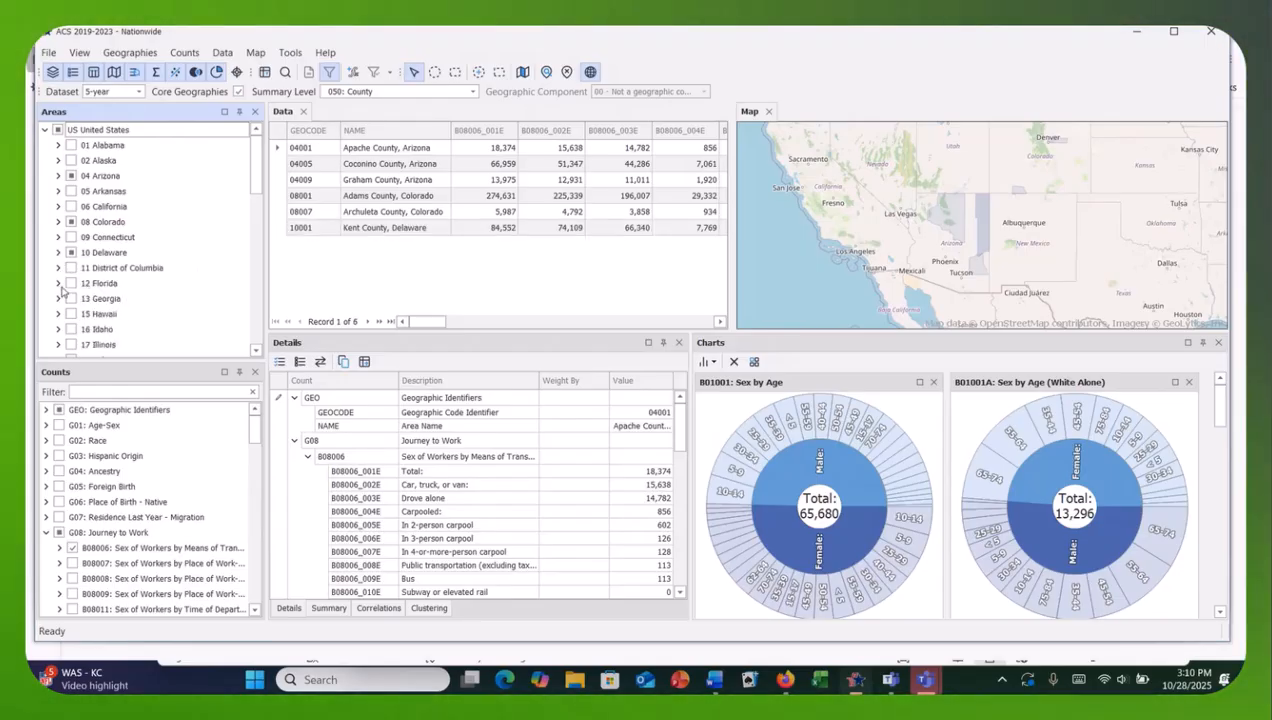
pyautogui.click(84, 298)
pyautogui.click(84, 329)
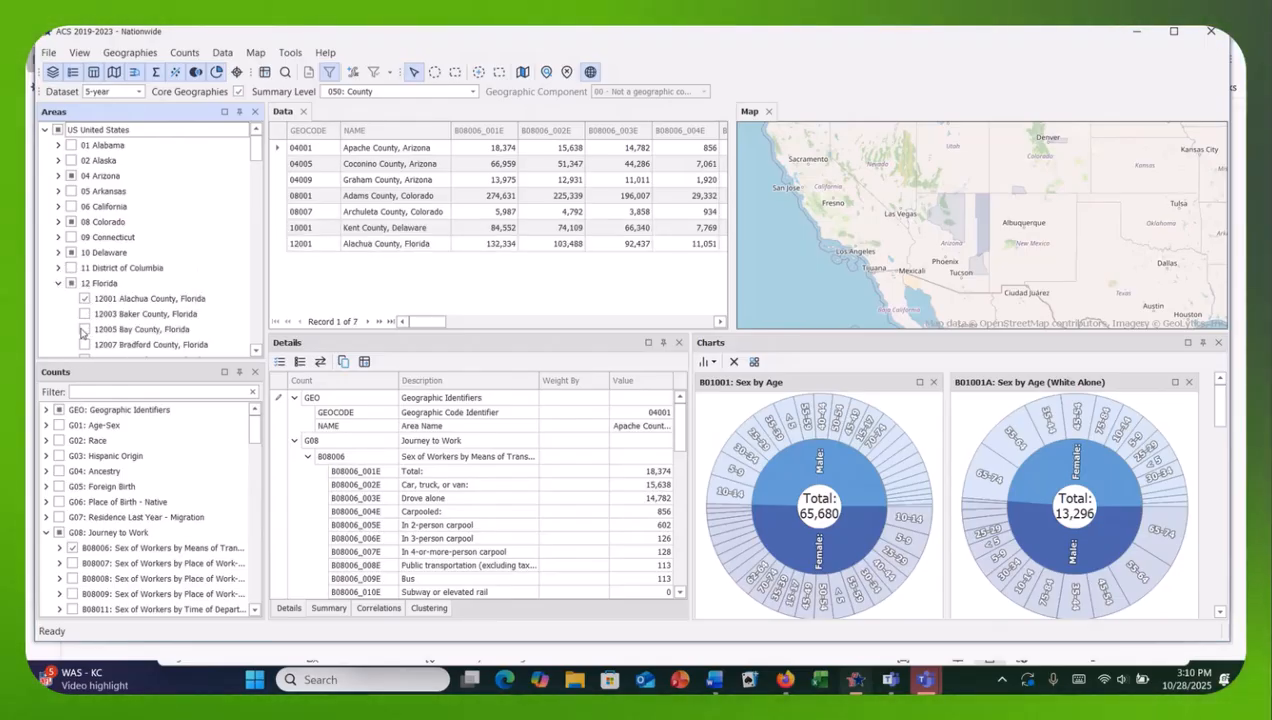
pyautogui.click(58, 283)
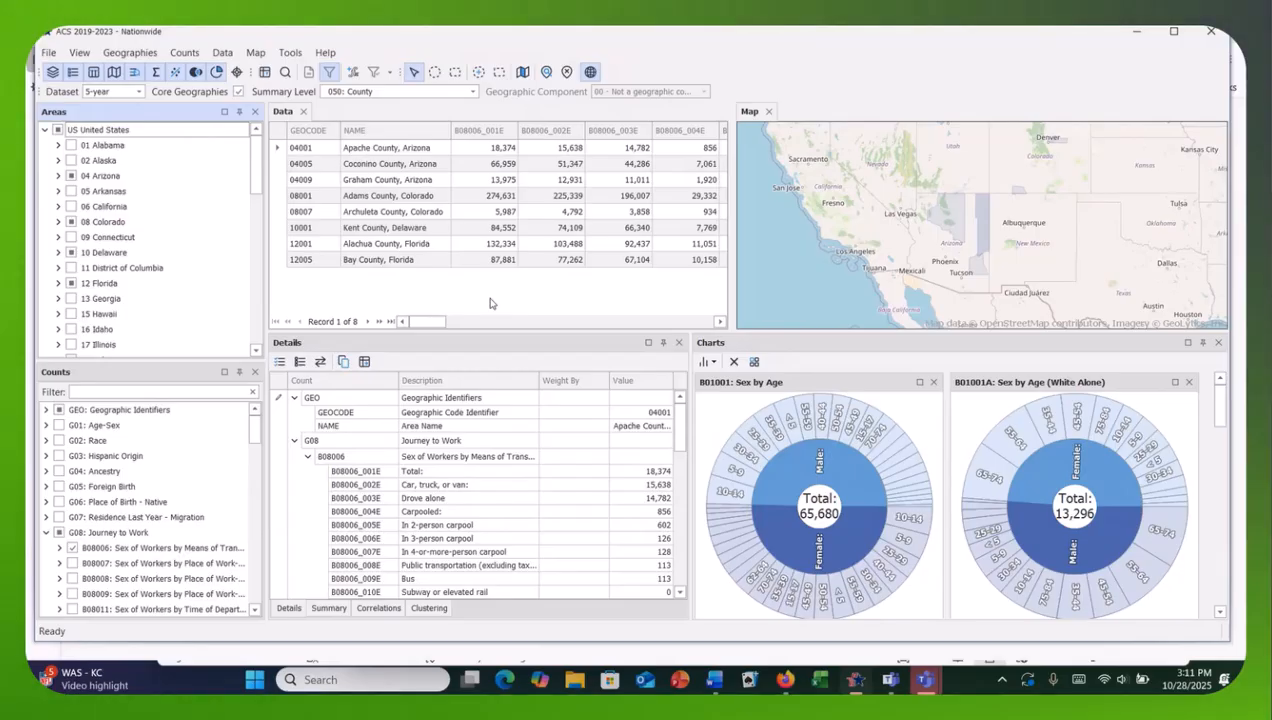
pyautogui.click(72, 548)
pyautogui.click(72, 548)
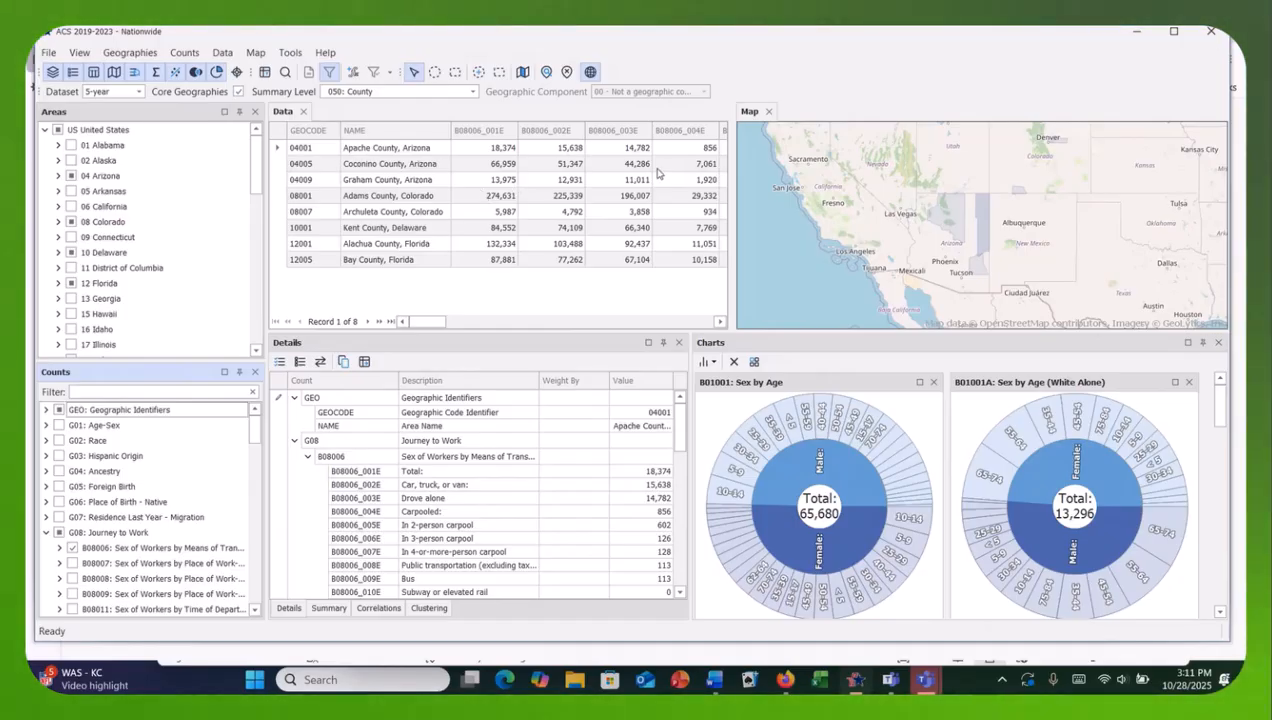
# Save the current selection of geographies and counts as a selection file named County picks.
pyautogui.click(49, 57)
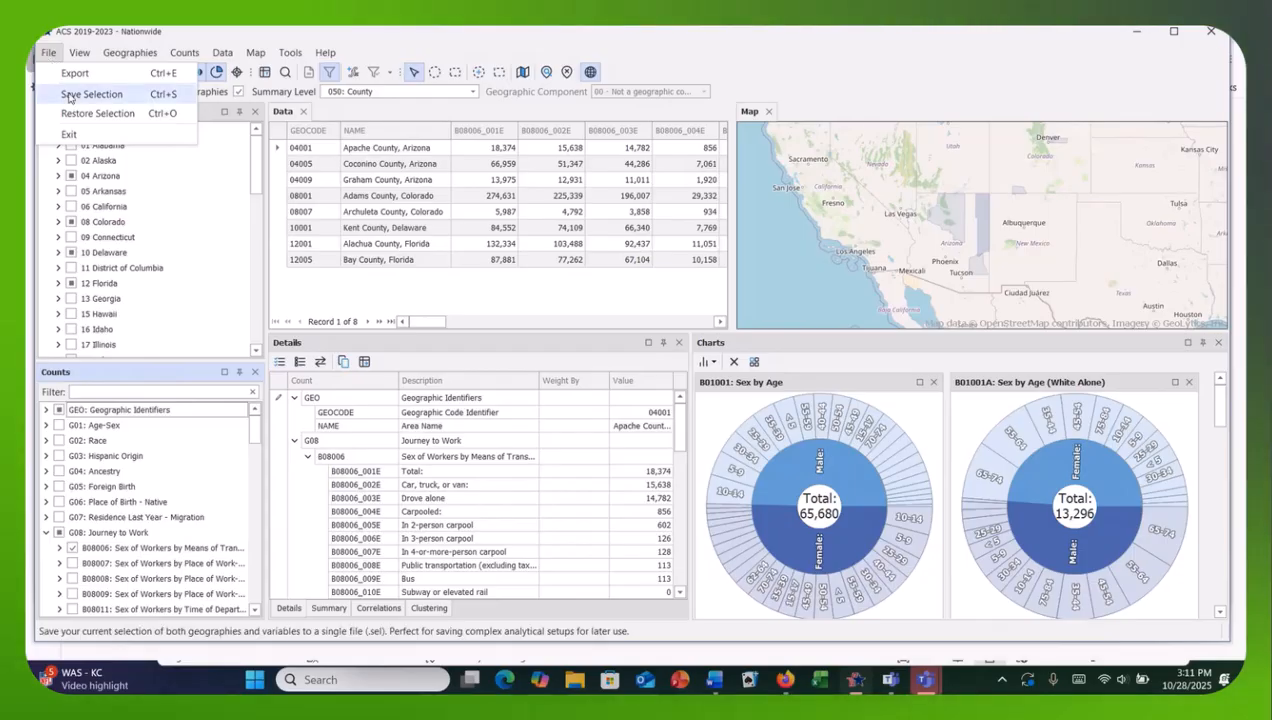
pyautogui.click(72, 95)
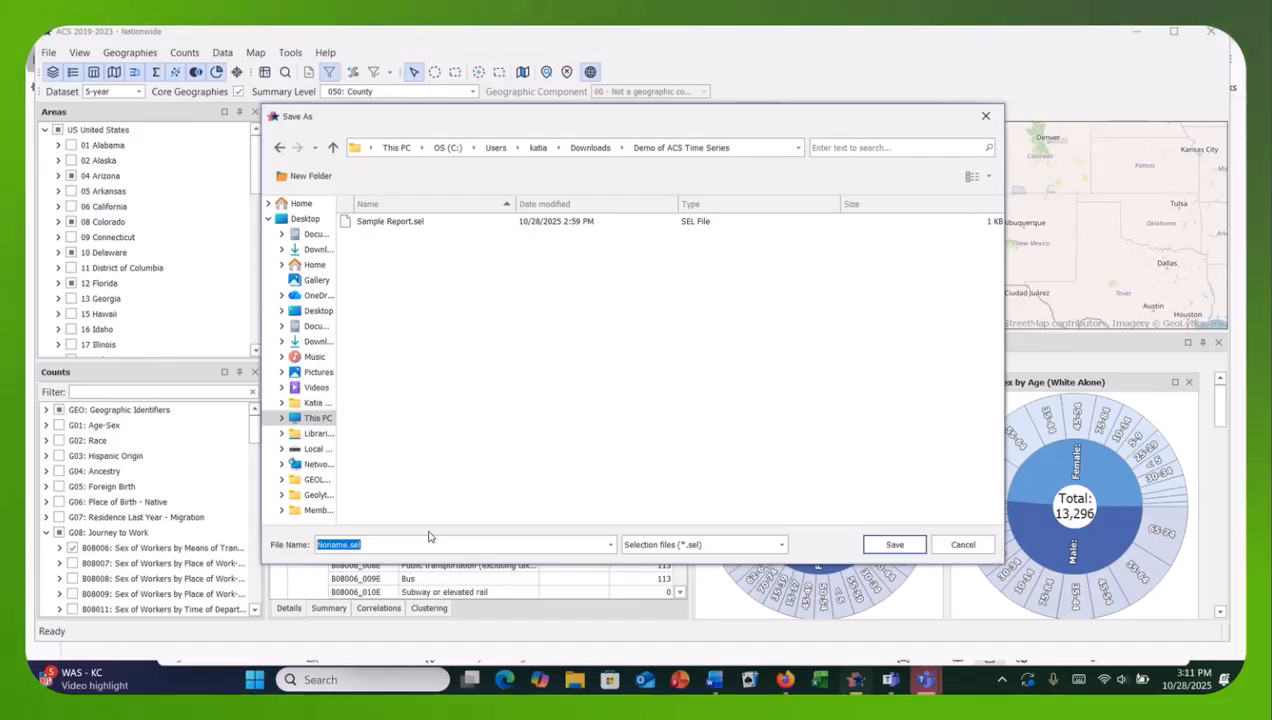
pyautogui.write('County ')
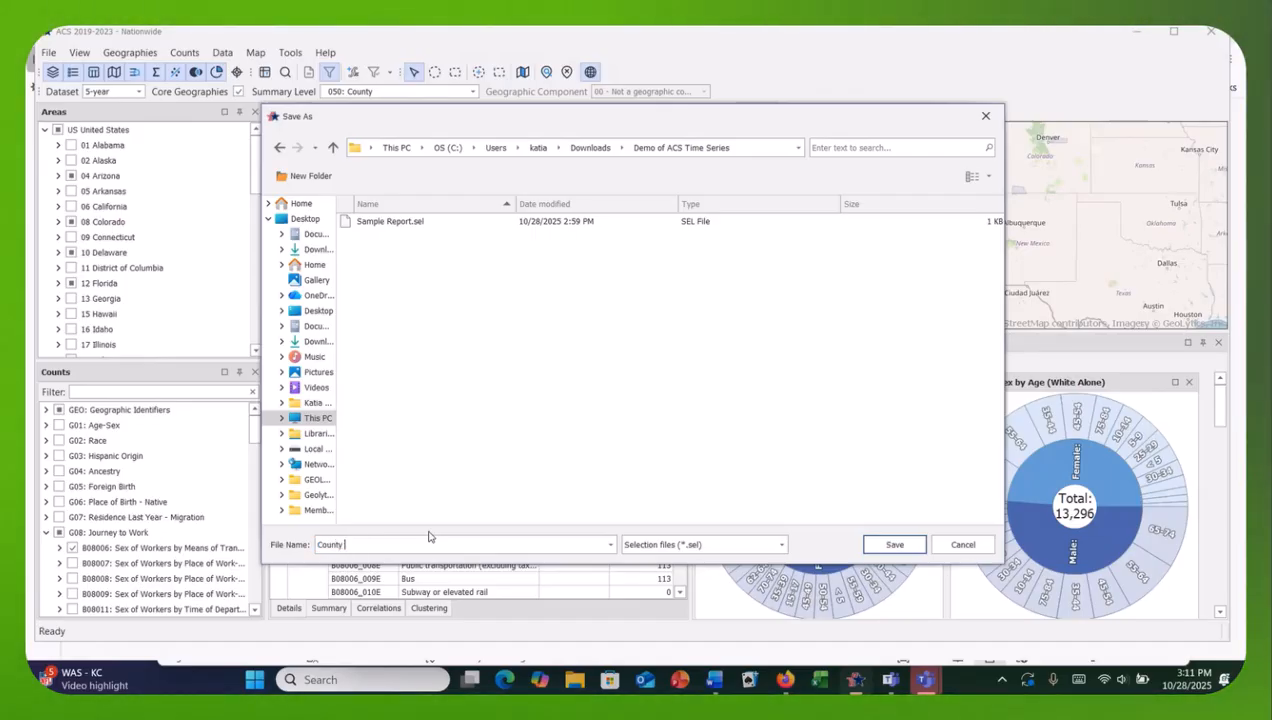
pyautogui.write('picks')
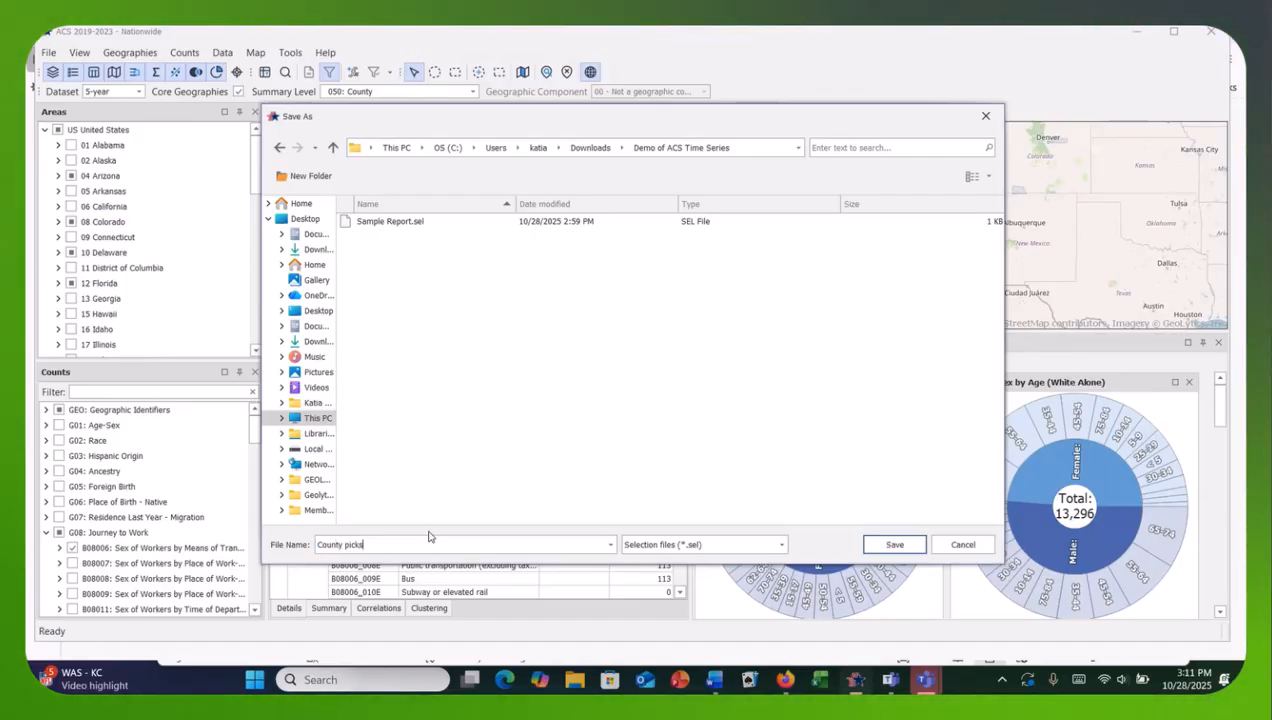
pyautogui.click(895, 545)
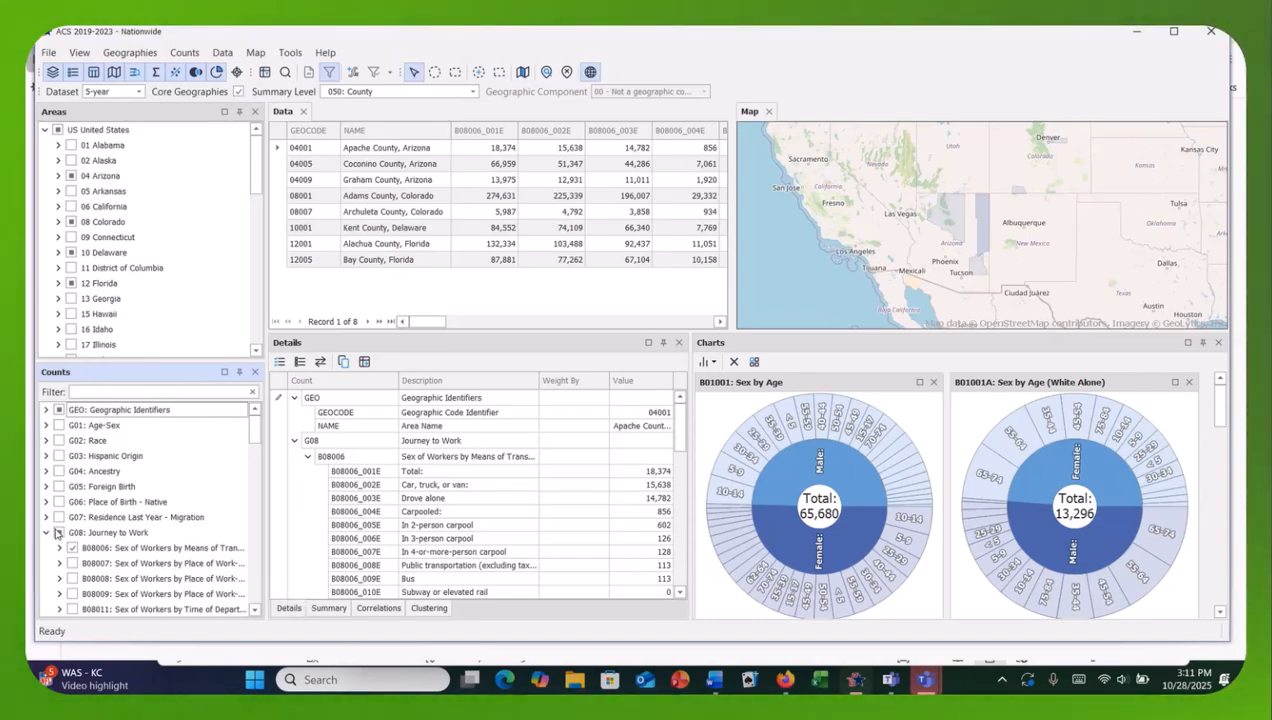
# Select all United States counties and replace the Journey to Work counts with B02001: Race.
pyautogui.click(58, 130)
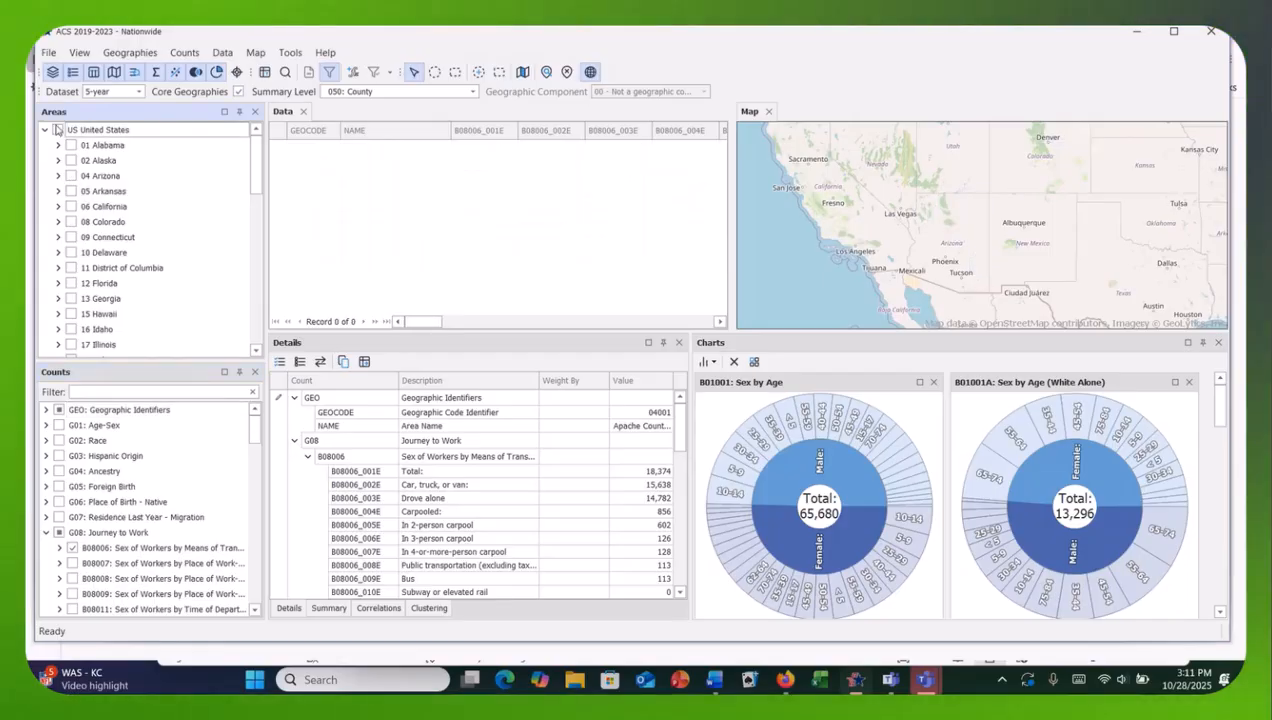
pyautogui.click(58, 130)
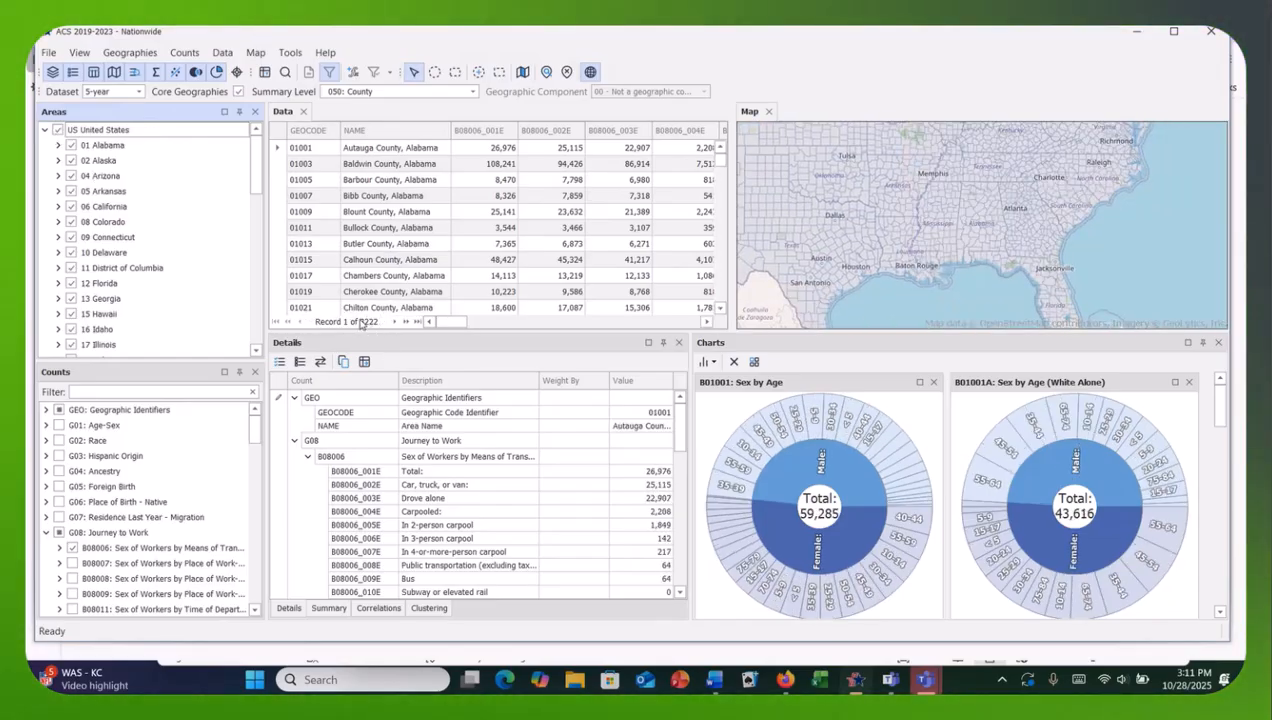
pyautogui.click(60, 533)
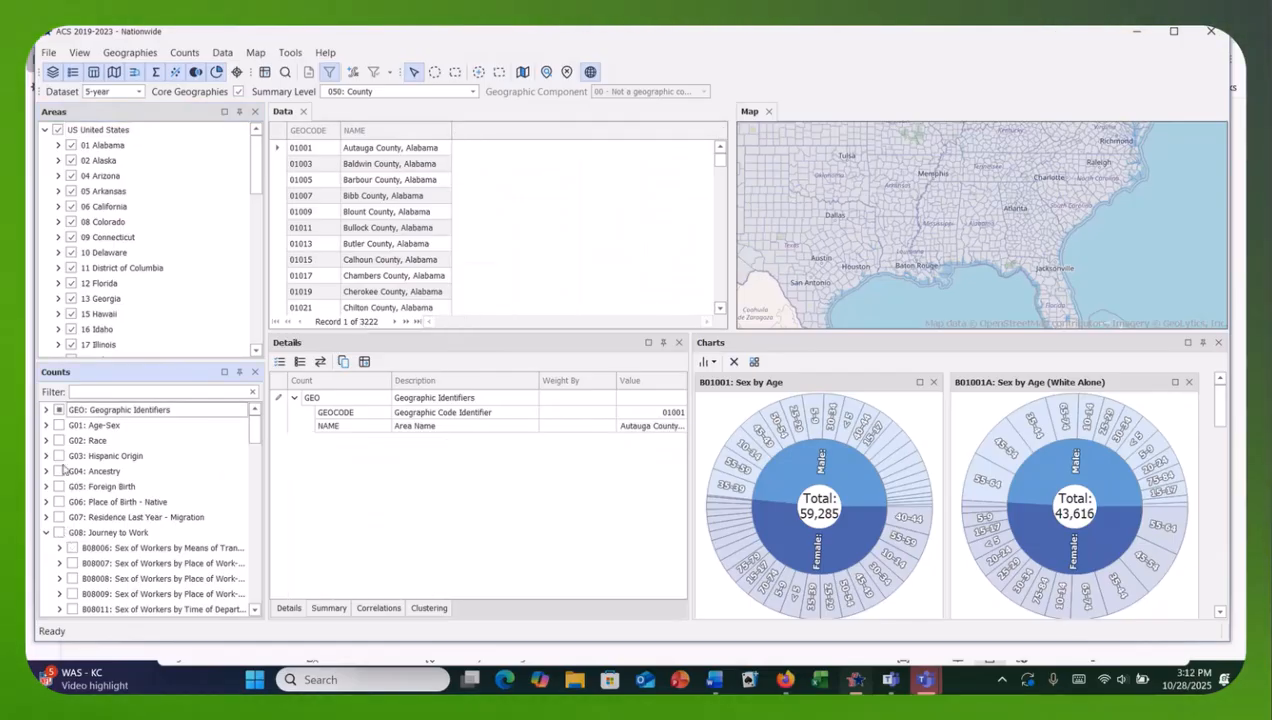
pyautogui.click(46, 440)
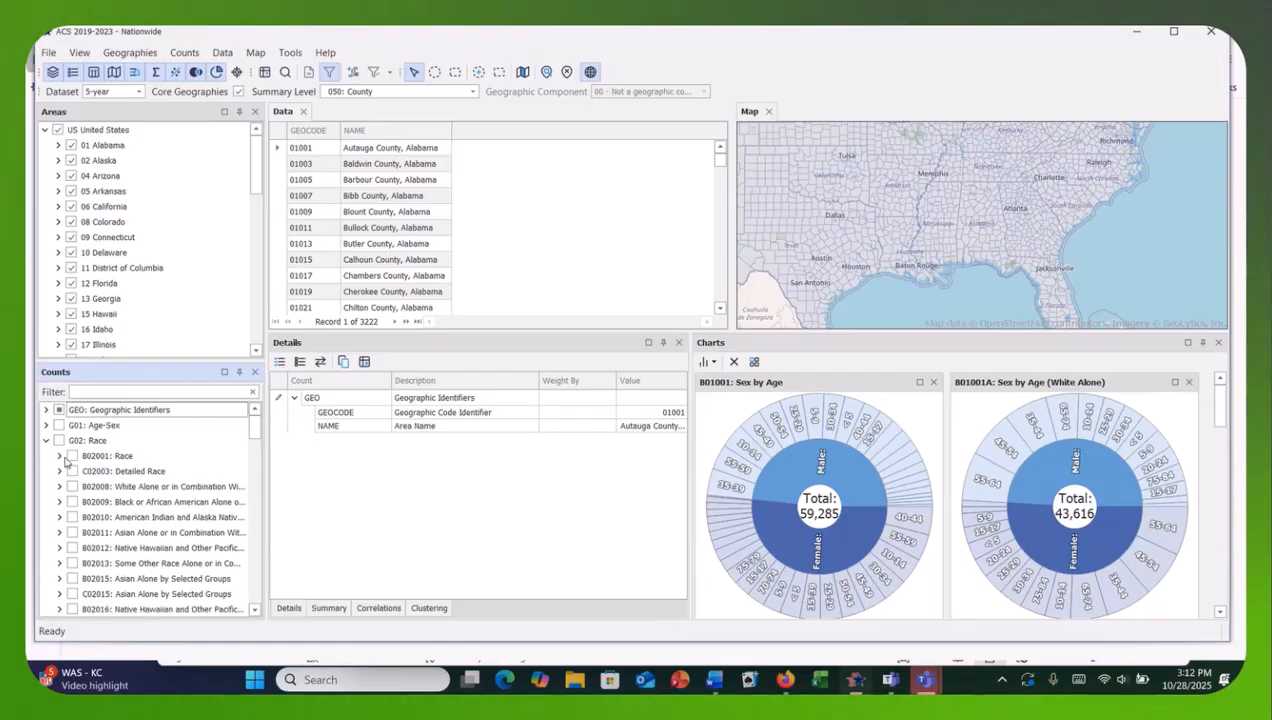
pyautogui.click(72, 456)
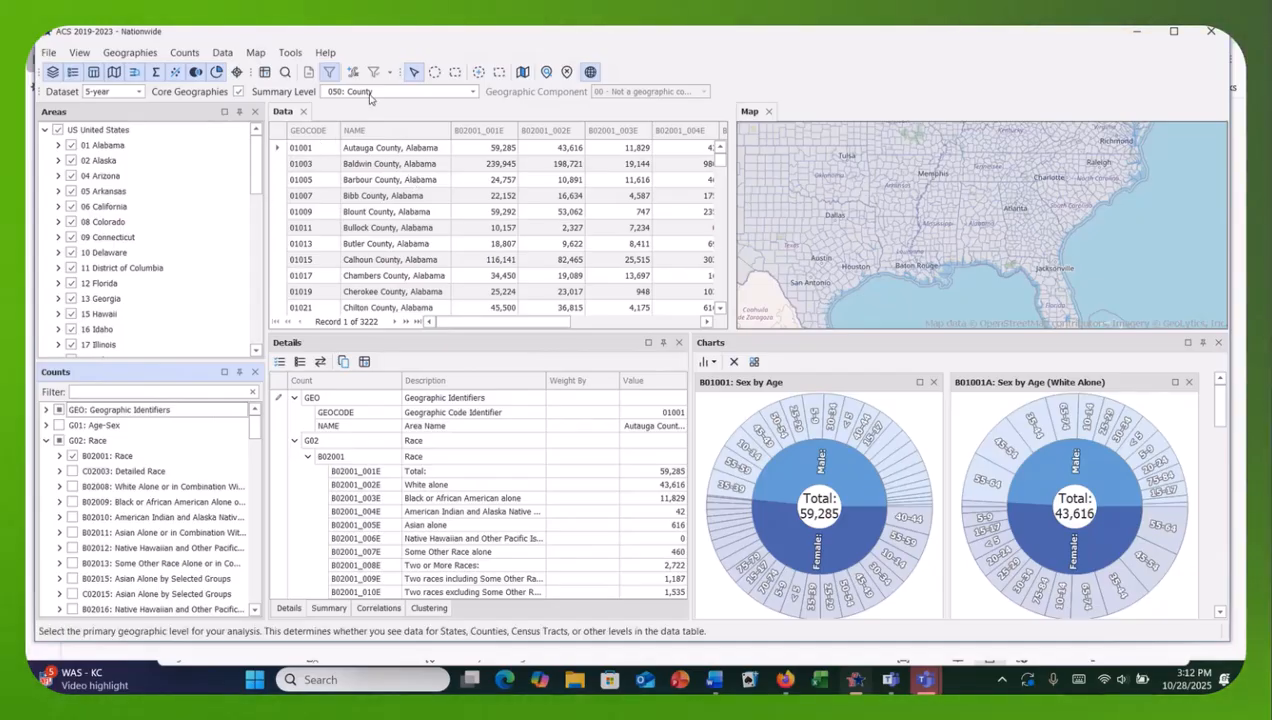
# Restore both the geographies and the counts from the saved selection file County picks.sel.
pyautogui.click(46, 54)
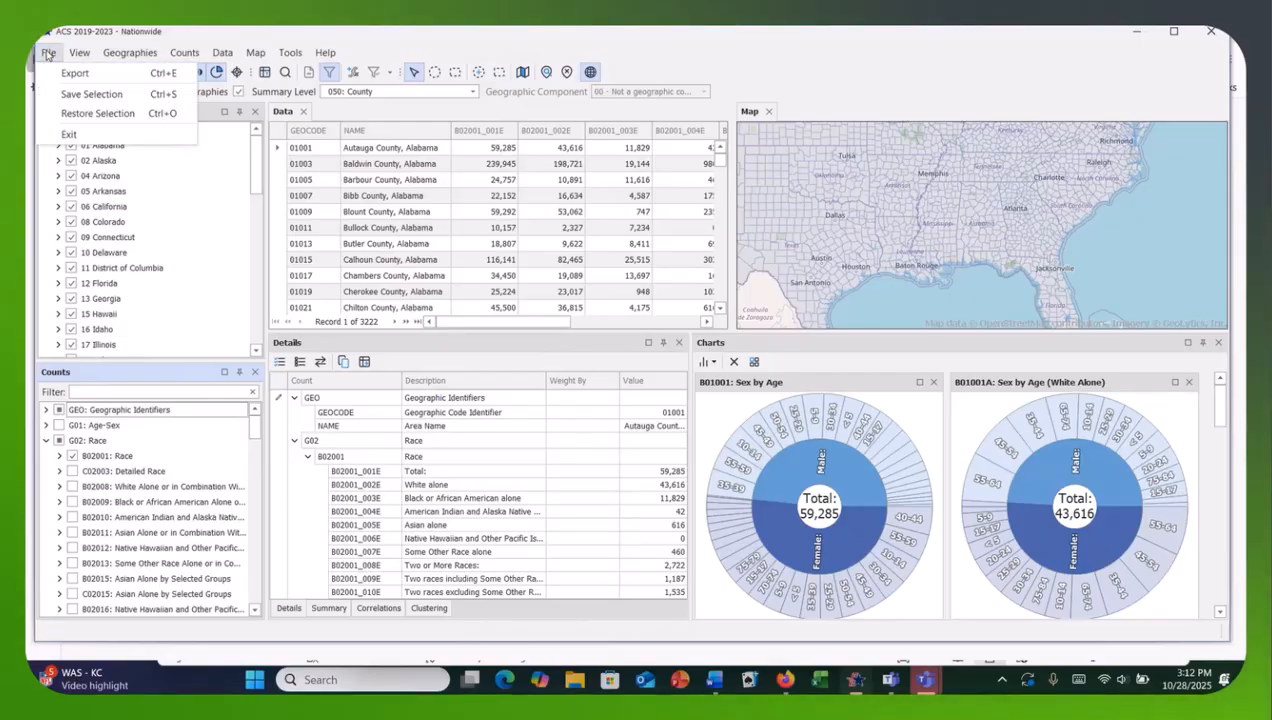
pyautogui.click(85, 117)
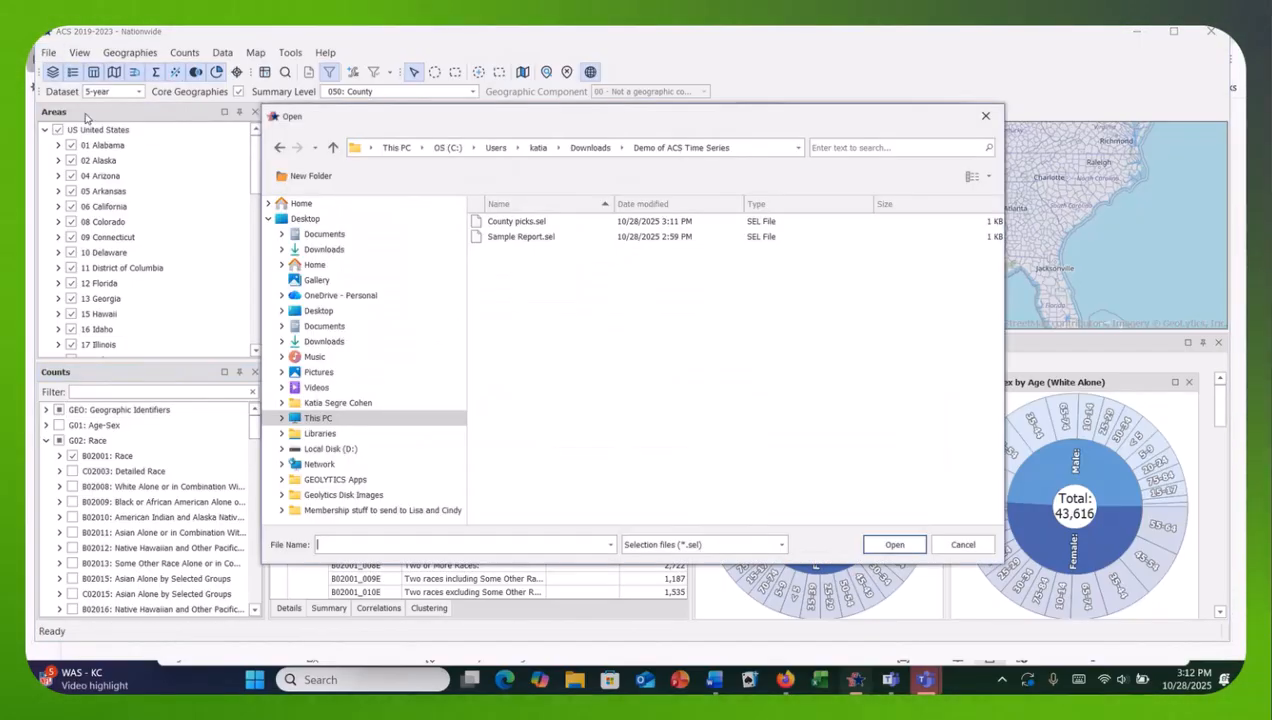
pyautogui.click(538, 224)
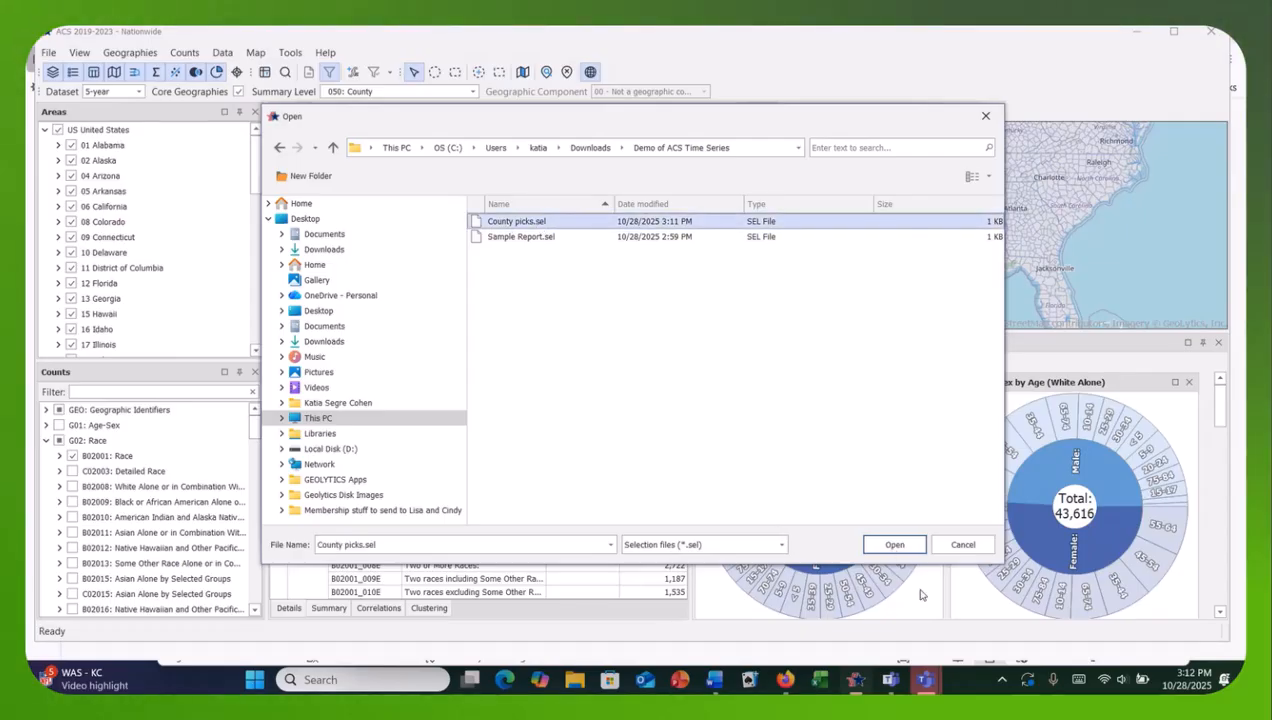
pyautogui.click(898, 546)
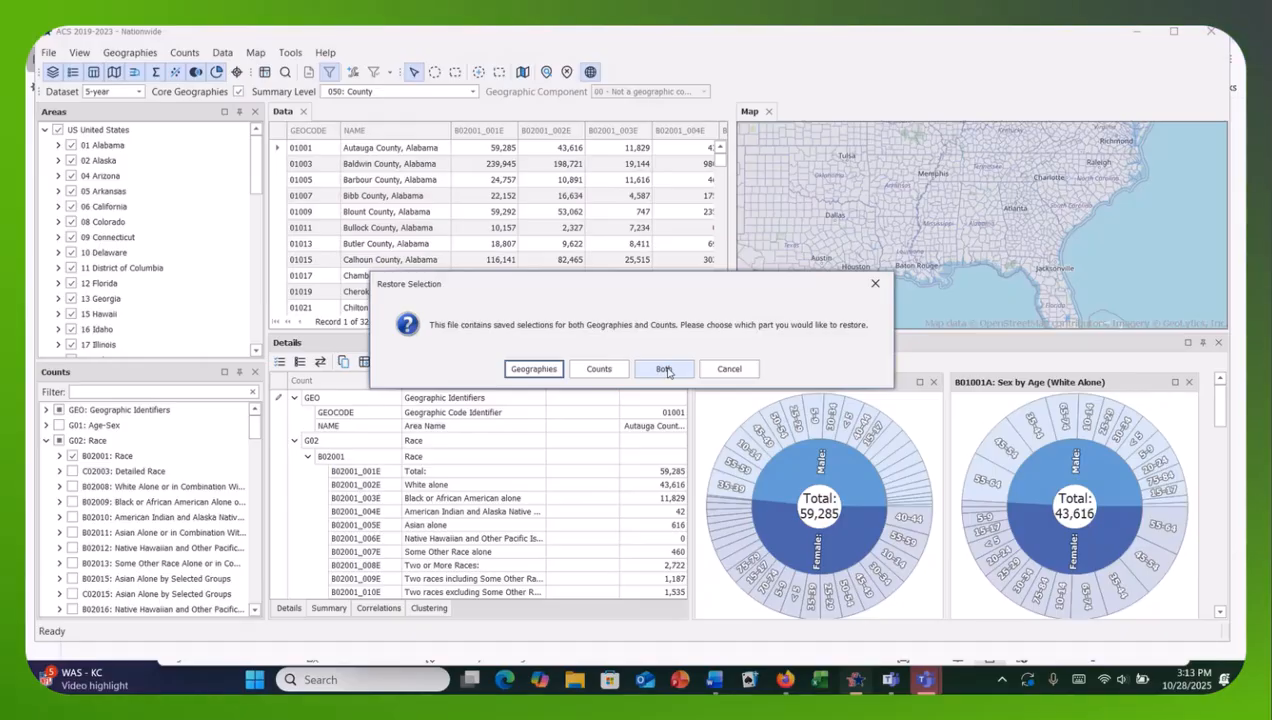
pyautogui.click(667, 371)
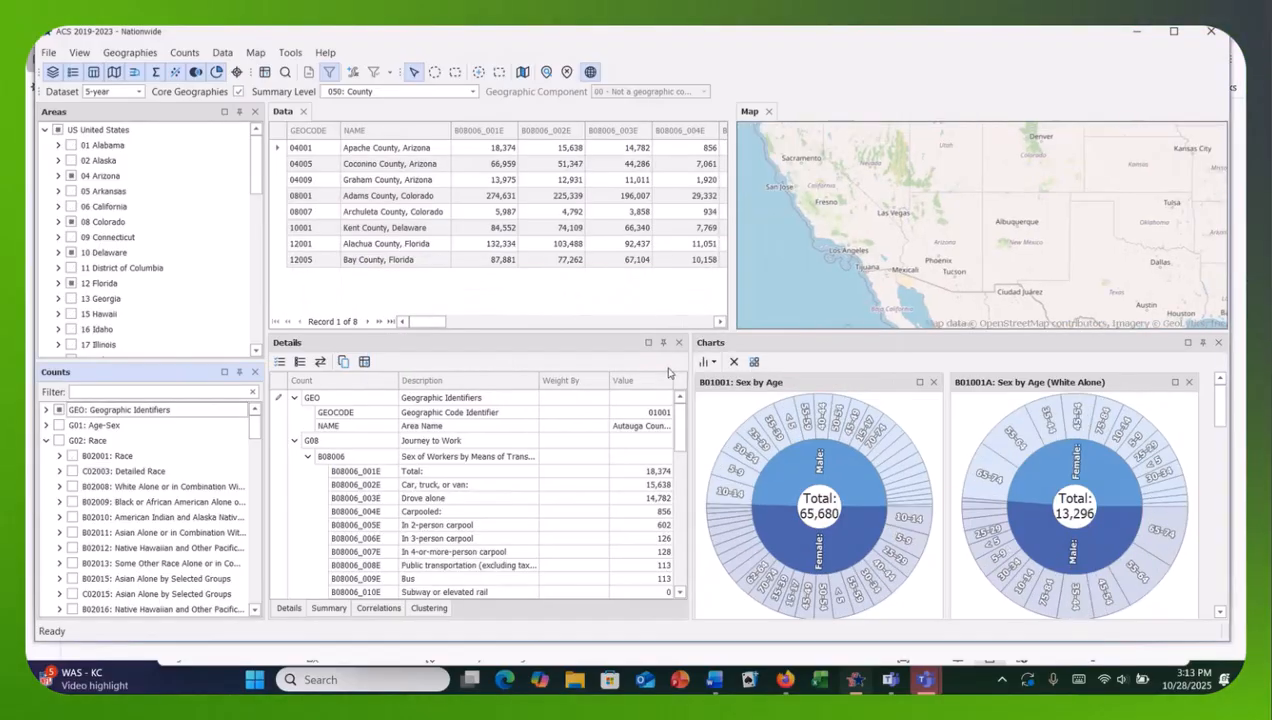